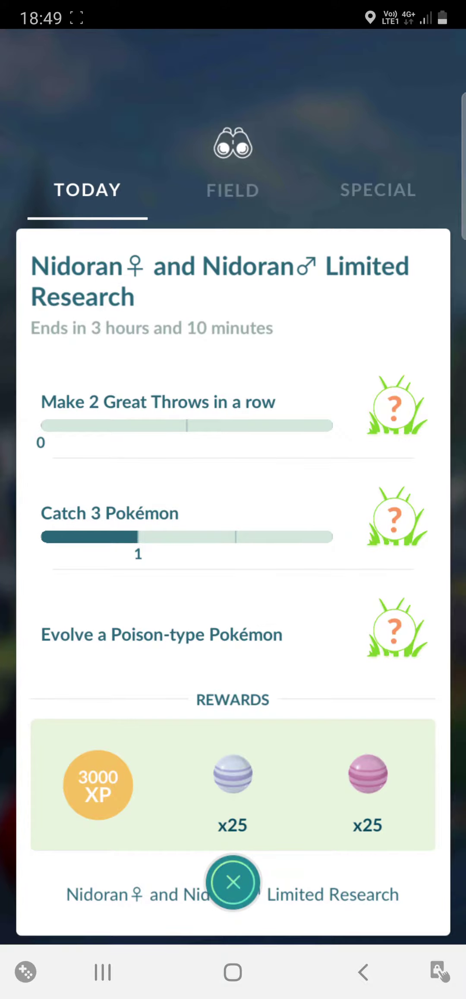
- Catch the Magikarp with a Great Ball, then claim the first completed Nidoran research reward
{"action": "left_click", "coordinate": [232, 882]}
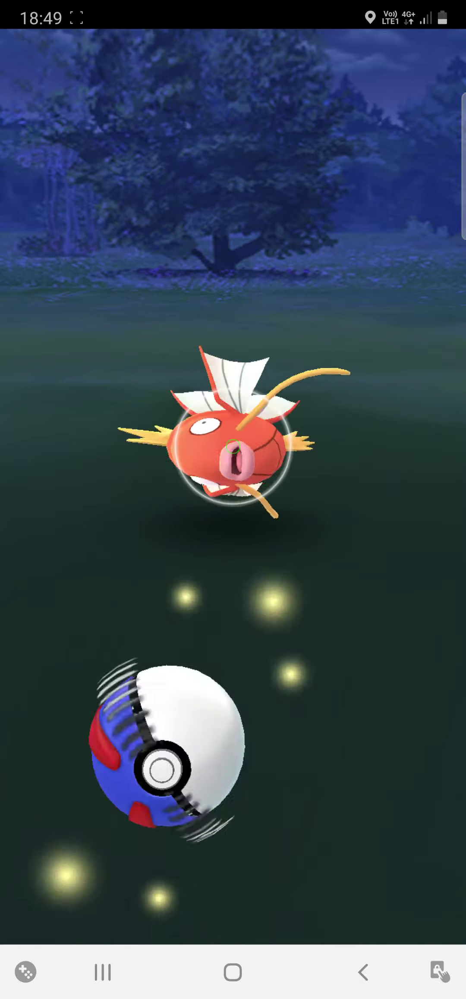
{"action": "left_click_drag", "start_coordinate": [207, 819], "coordinate": [258, 593]}
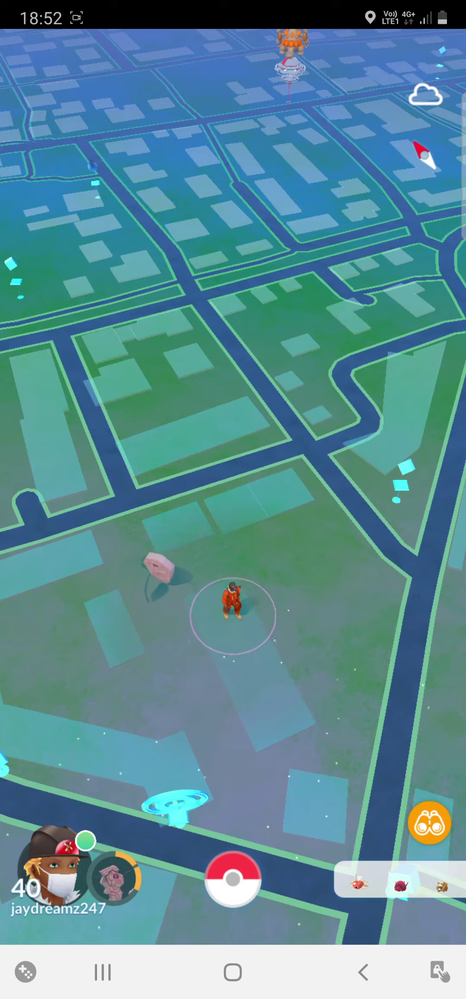
{"action": "left_click", "coordinate": [429, 822]}
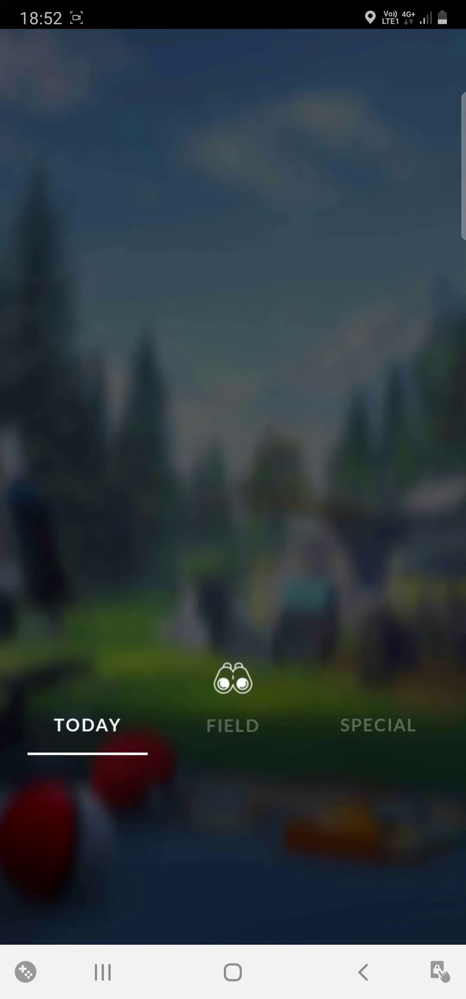
{"action": "left_click", "coordinate": [232, 403]}
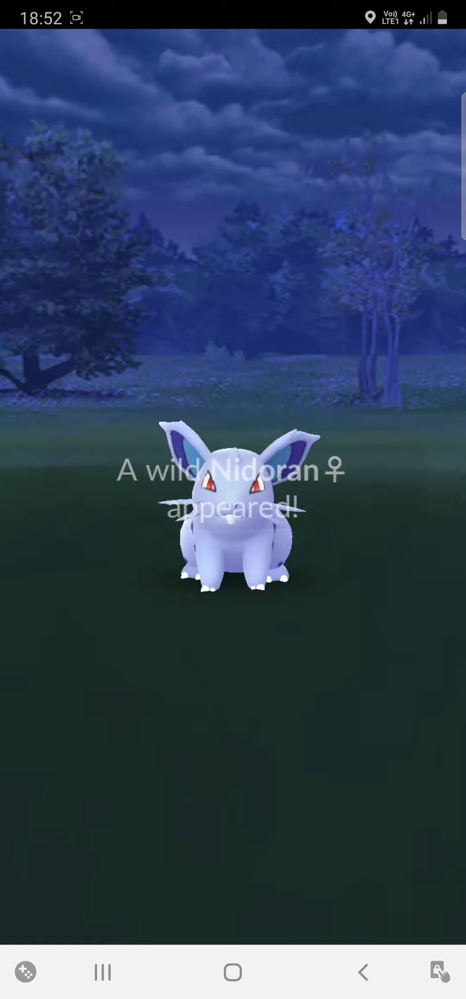
- Catch the CP 327 Nidoran♀ with a Great Ball and dismiss the catch screens
{"action": "left_click_drag", "start_coordinate": [232, 753], "coordinate": [367, 437]}
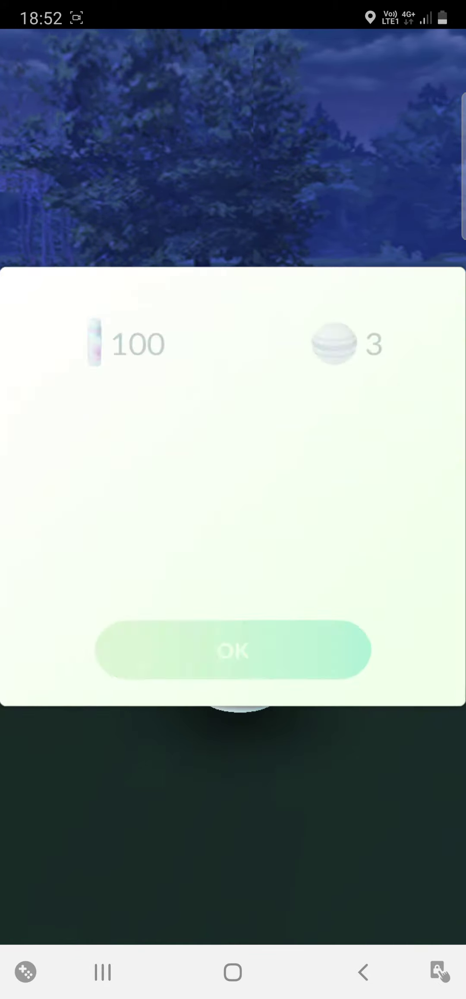
{"action": "left_click", "coordinate": [232, 649]}
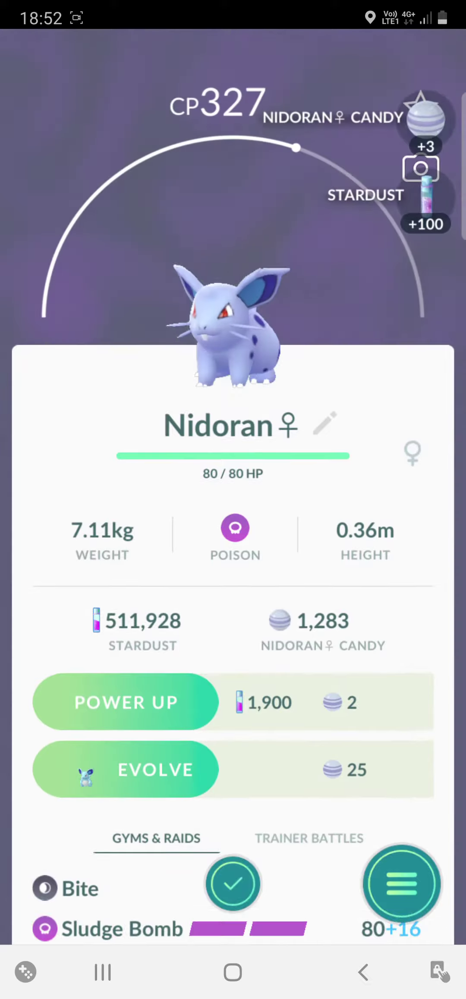
{"action": "left_click", "coordinate": [233, 883]}
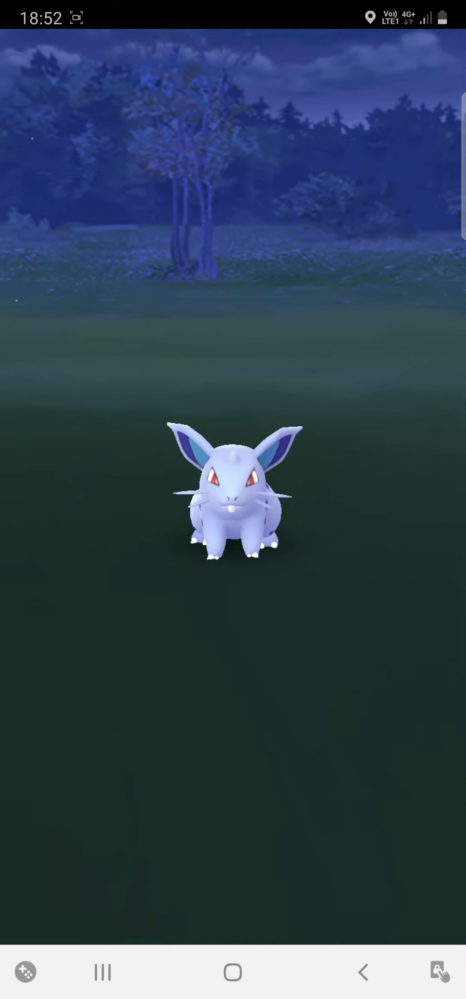
- Catch the second Nidoran♀ with a Great Ball, dismiss the catch screens, and reopen Research
{"action": "mouse_move", "coordinate": [232, 850]}
{"action": "left_mouse_down"}
{"action": "mouse_move", "coordinate": [139, 768]}
{"action": "mouse_move", "coordinate": [312, 562]}
{"action": "left_mouse_up"}
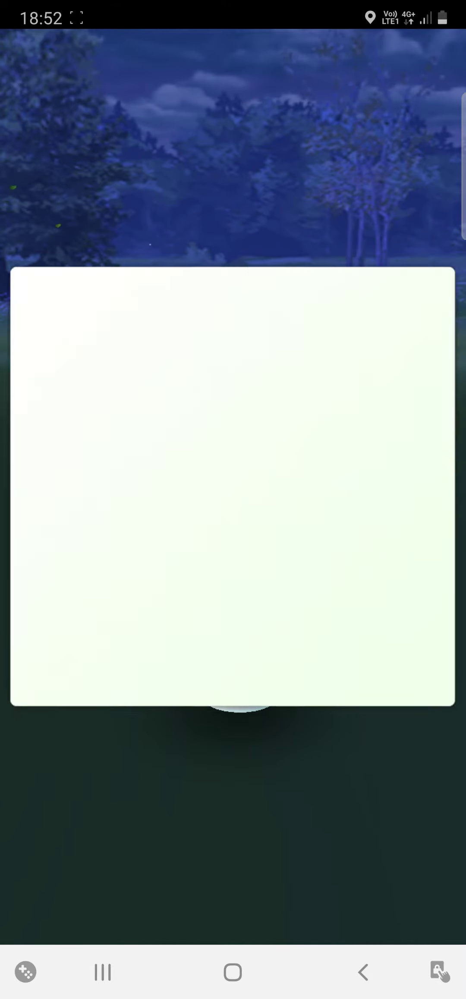
{"action": "left_click", "coordinate": [233, 648]}
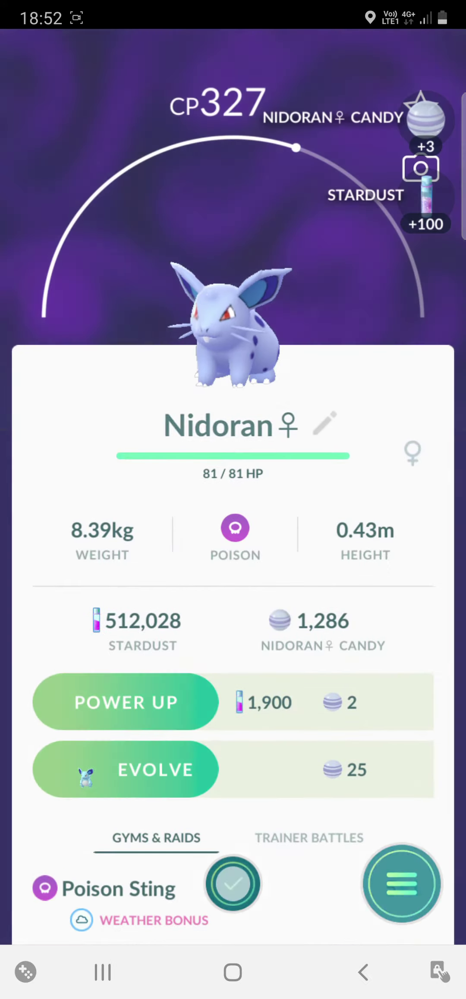
{"action": "left_click", "coordinate": [233, 882]}
{"action": "left_click", "coordinate": [429, 822]}
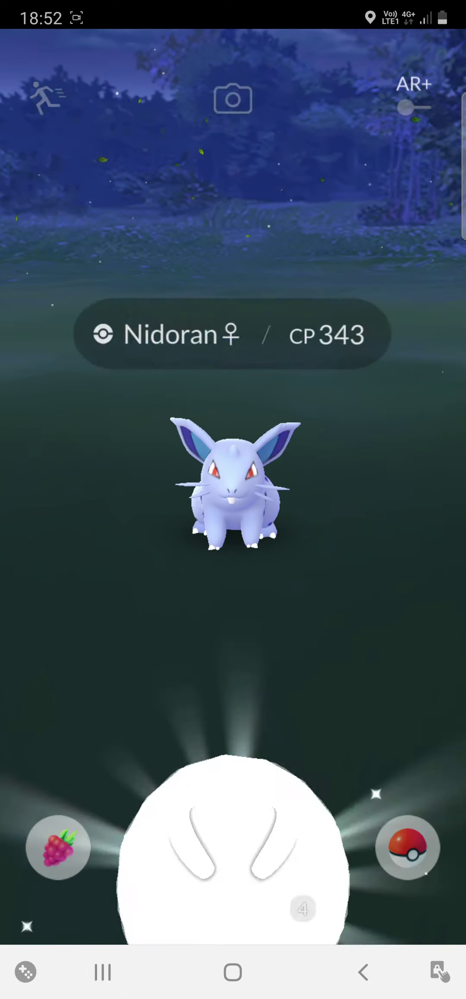
- Throw a Great Ball inside the green target ring at the CP 343 Nidoran♀
{"action": "mouse_move", "coordinate": [233, 850]}
{"action": "left_mouse_down"}
{"action": "mouse_move", "coordinate": [188, 858]}
{"action": "mouse_move", "coordinate": [139, 836]}
{"action": "mouse_move", "coordinate": [203, 718]}
{"action": "mouse_move", "coordinate": [266, 469]}
{"action": "left_mouse_up"}
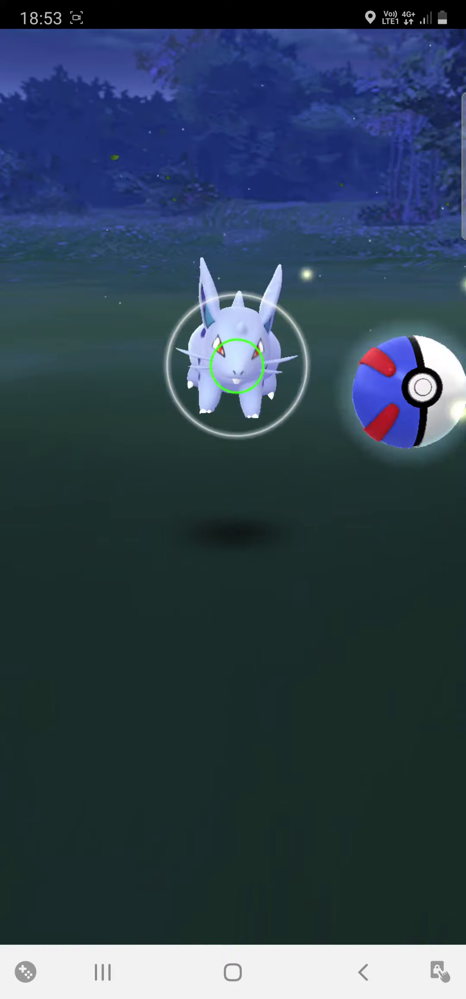